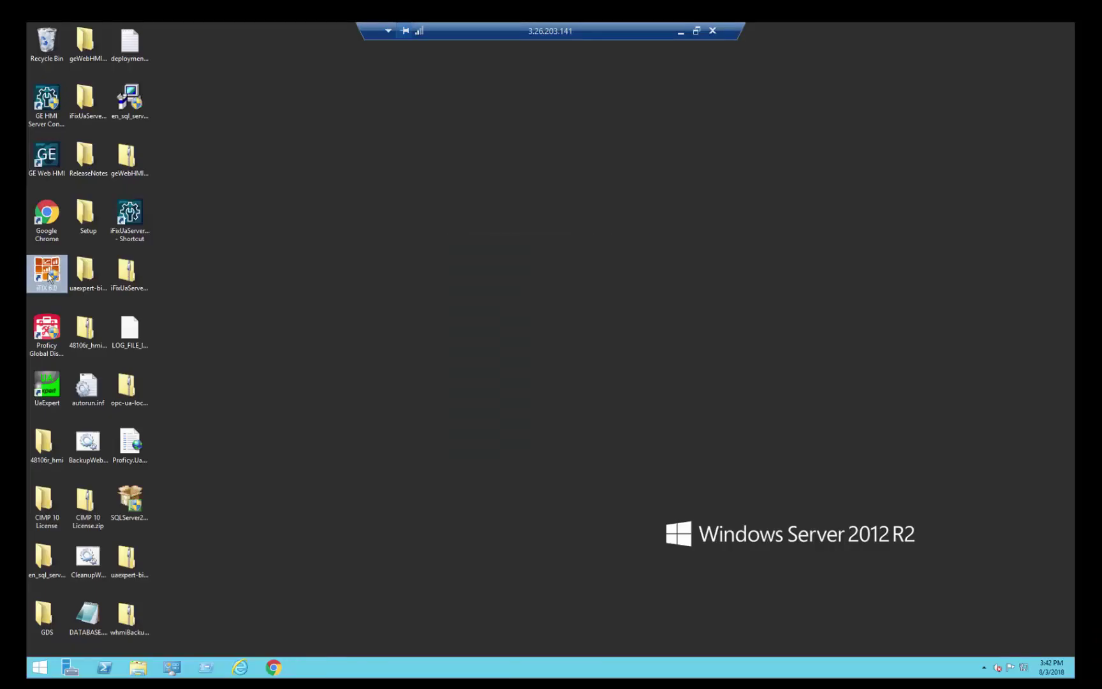
Step: Launch iFIX 6.0 from its desktop shortcut on the Windows Server desktop
{"action": "key", "text": "Return"}
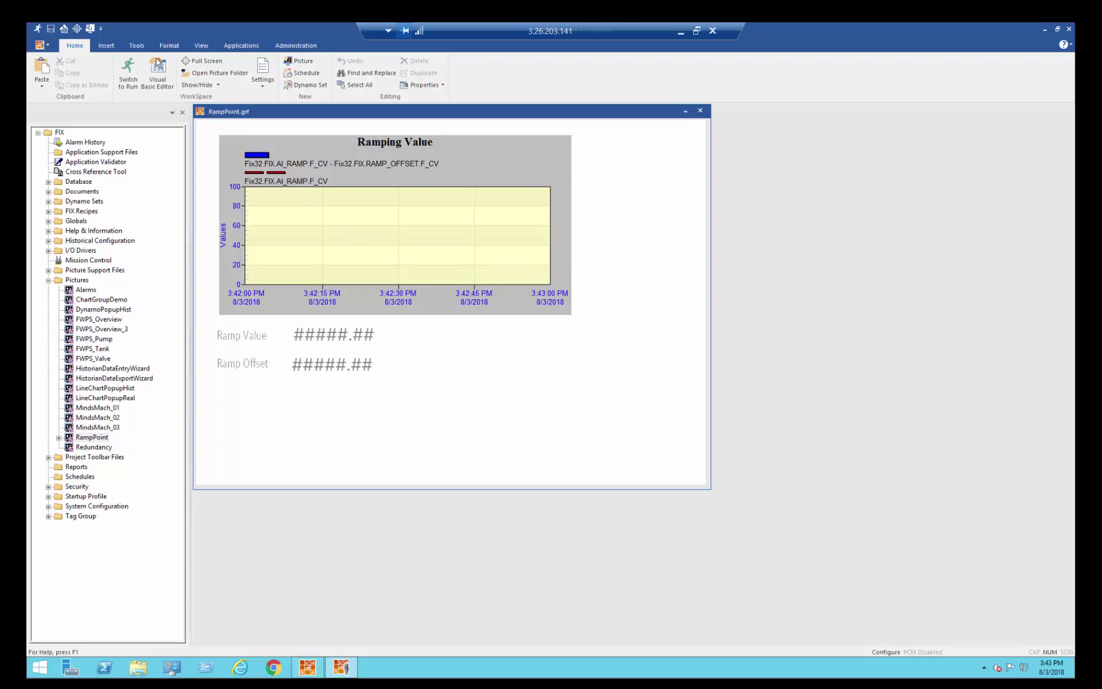
Step: Run the RampPoint picture live and bring the CIMPLICITY server session forward
{"action": "left_click", "coordinate": [130, 78]}
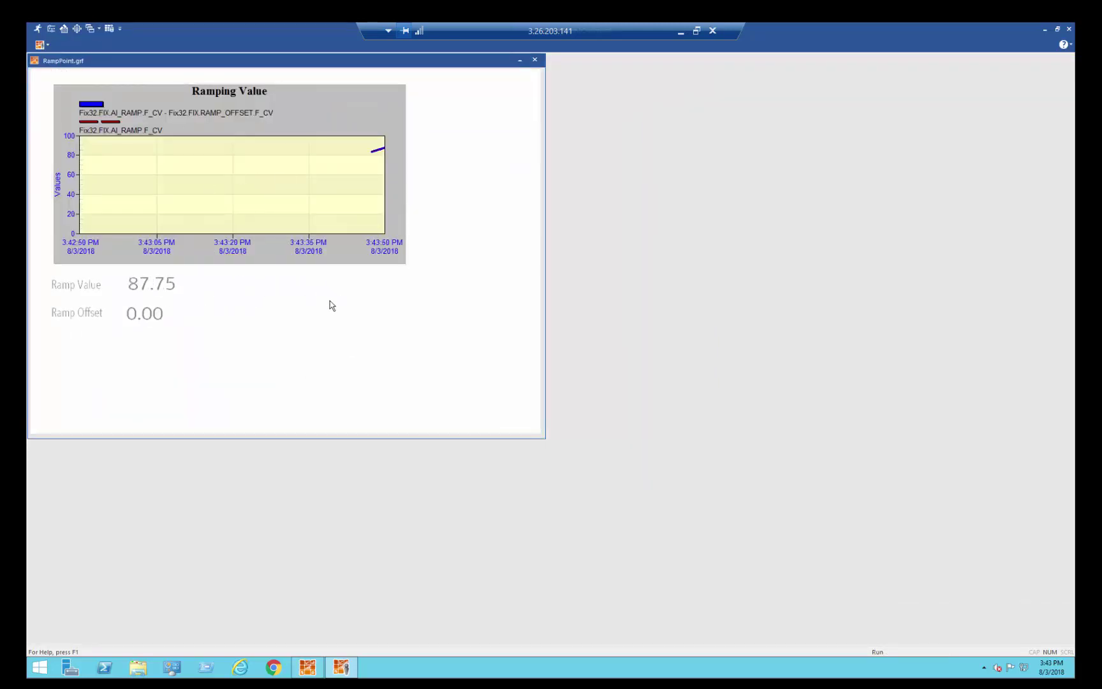
{"action": "double_click", "coordinate": [639, 32]}
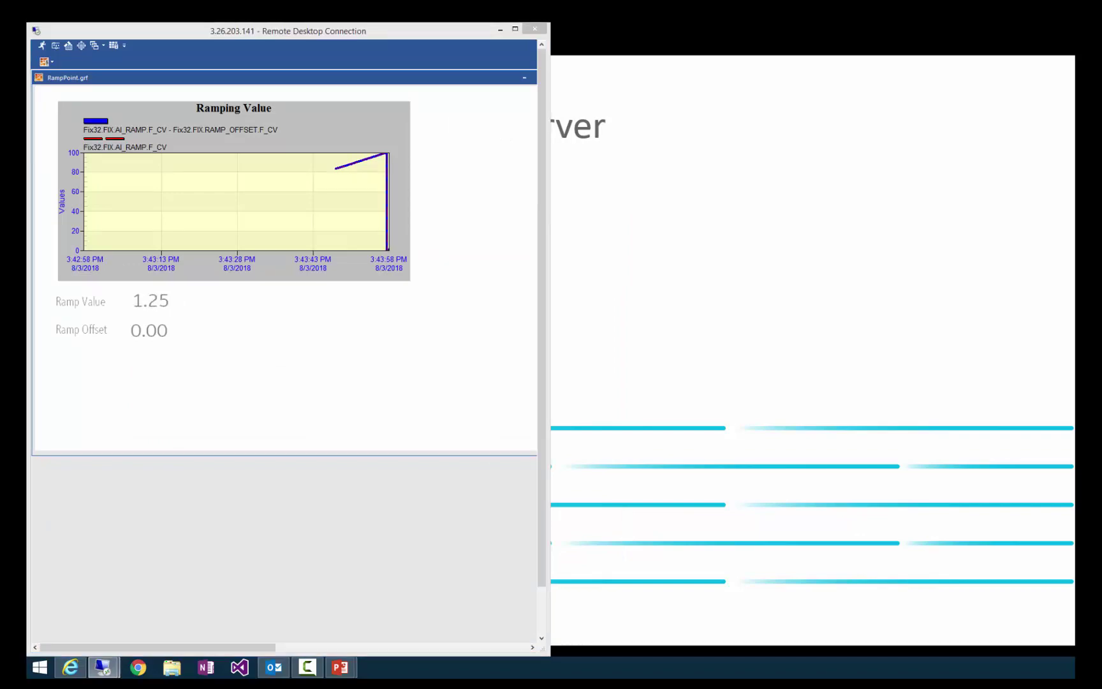
{"action": "left_click", "coordinate": [265, 576]}
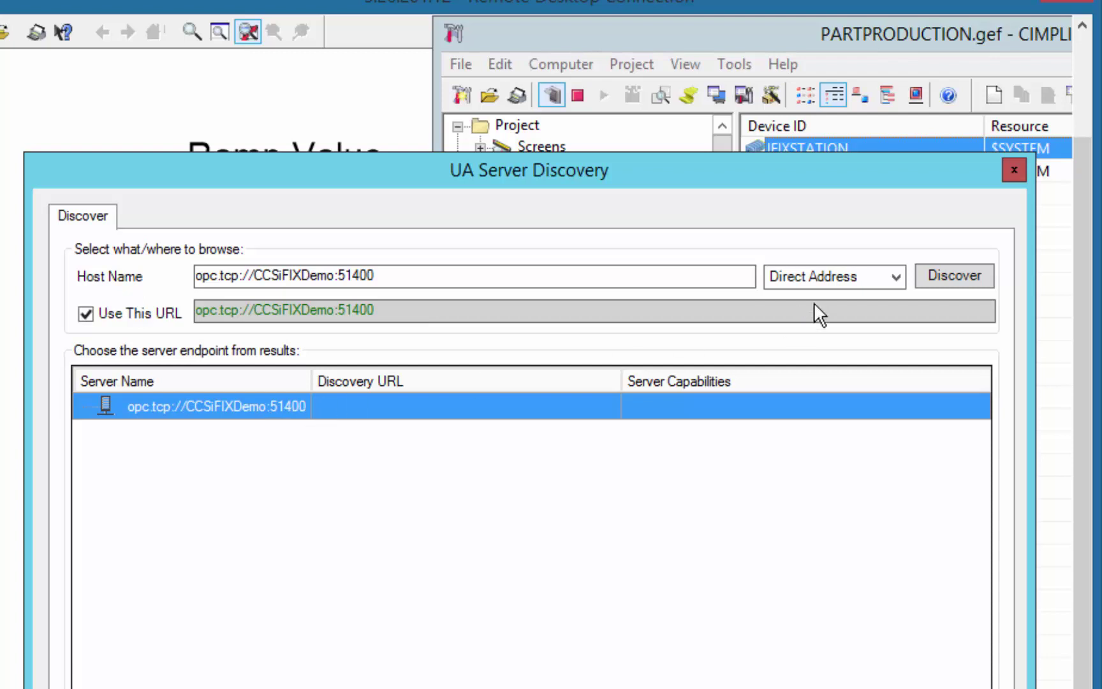
Step: Discover the iFIX UA server and choose its Basic256Sha256 - SignAndEncrypt endpoint
{"action": "left_click", "coordinate": [930, 274]}
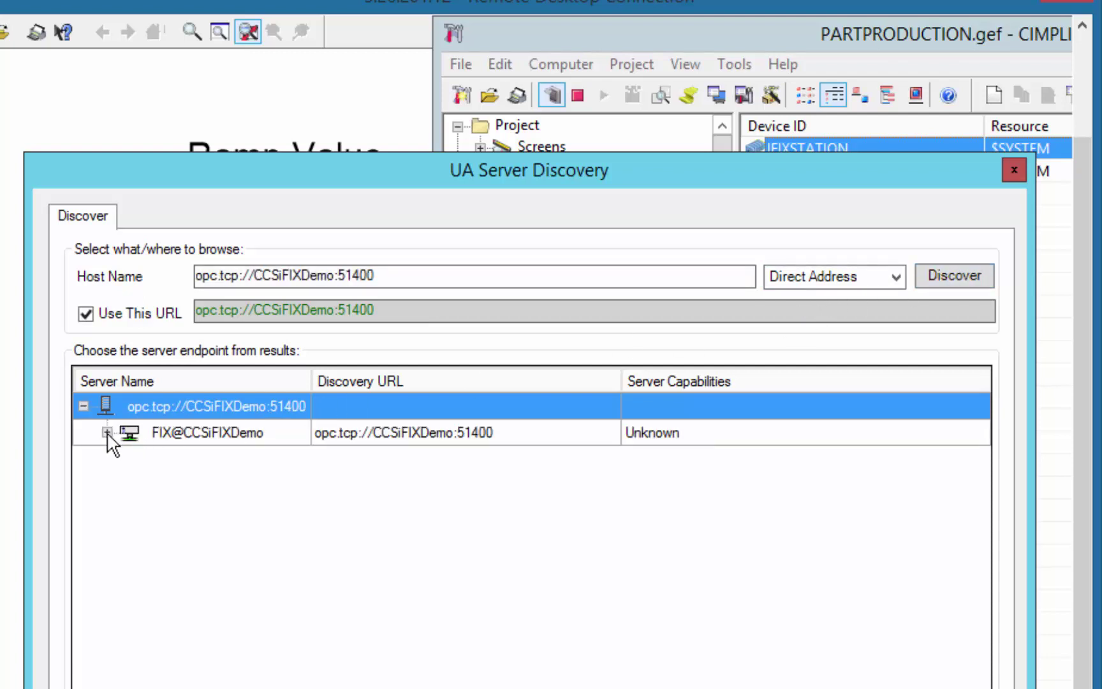
{"action": "left_click", "coordinate": [106, 432]}
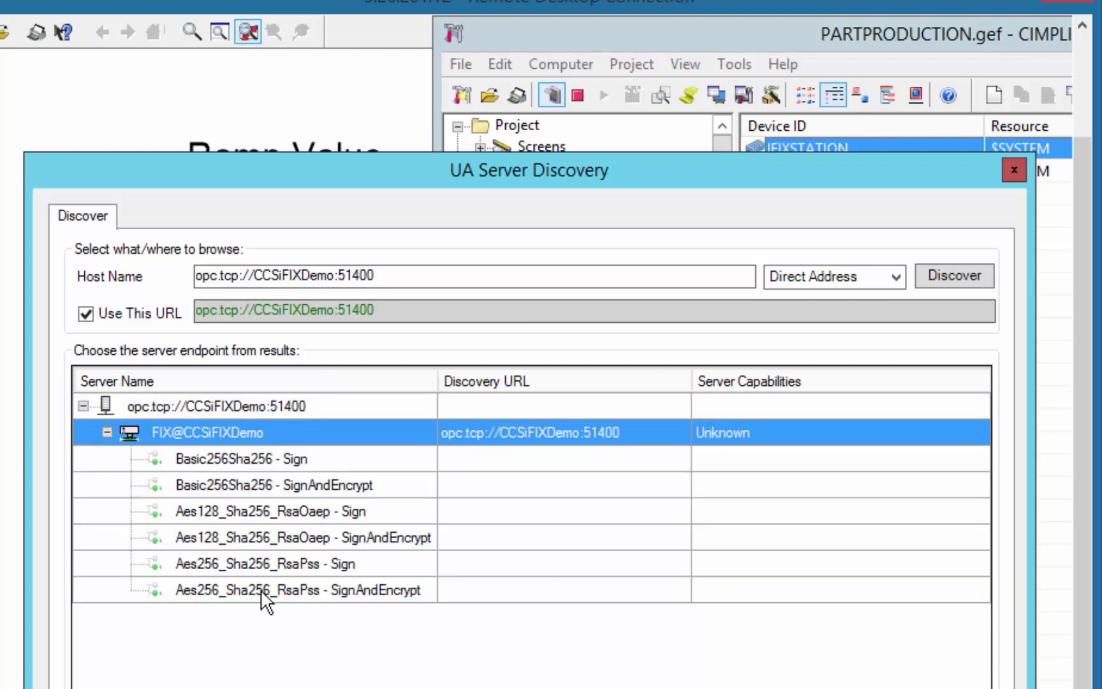
{"action": "left_click", "coordinate": [259, 488]}
{"action": "key", "text": "Return"}
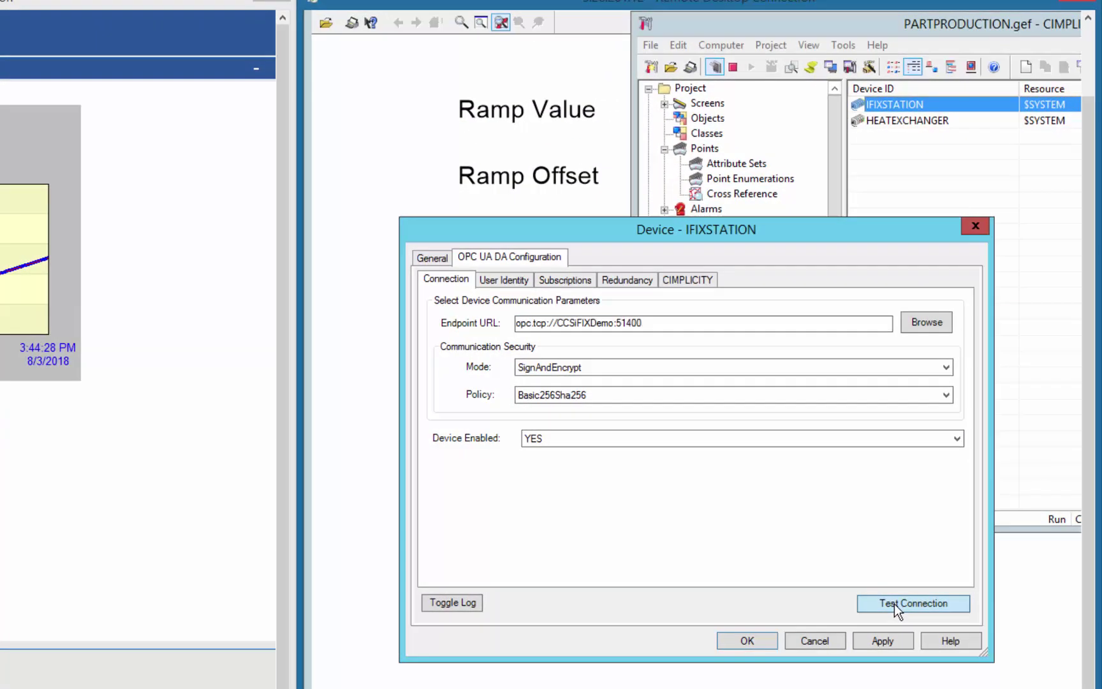
Step: Test the connection to opc.tcp://CCSiFIXDemo:51400 and save the IFIXSTATION device settings
{"action": "left_click", "coordinate": [894, 605]}
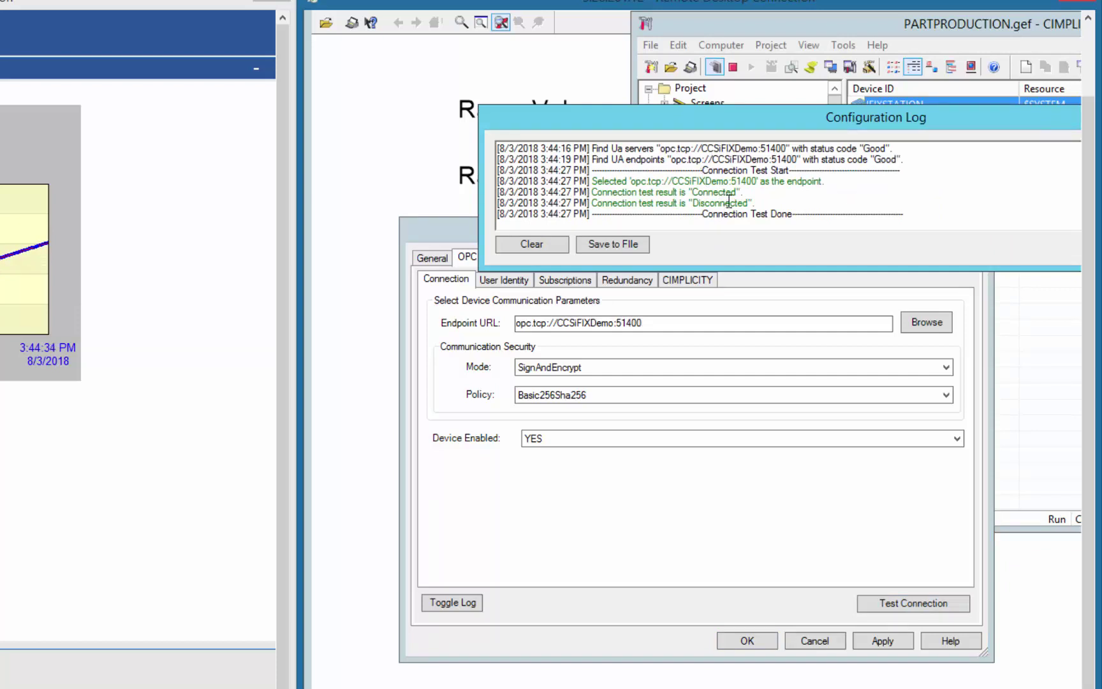
{"action": "left_click_drag", "start_coordinate": [636, 122], "coordinate": [561, 110]}
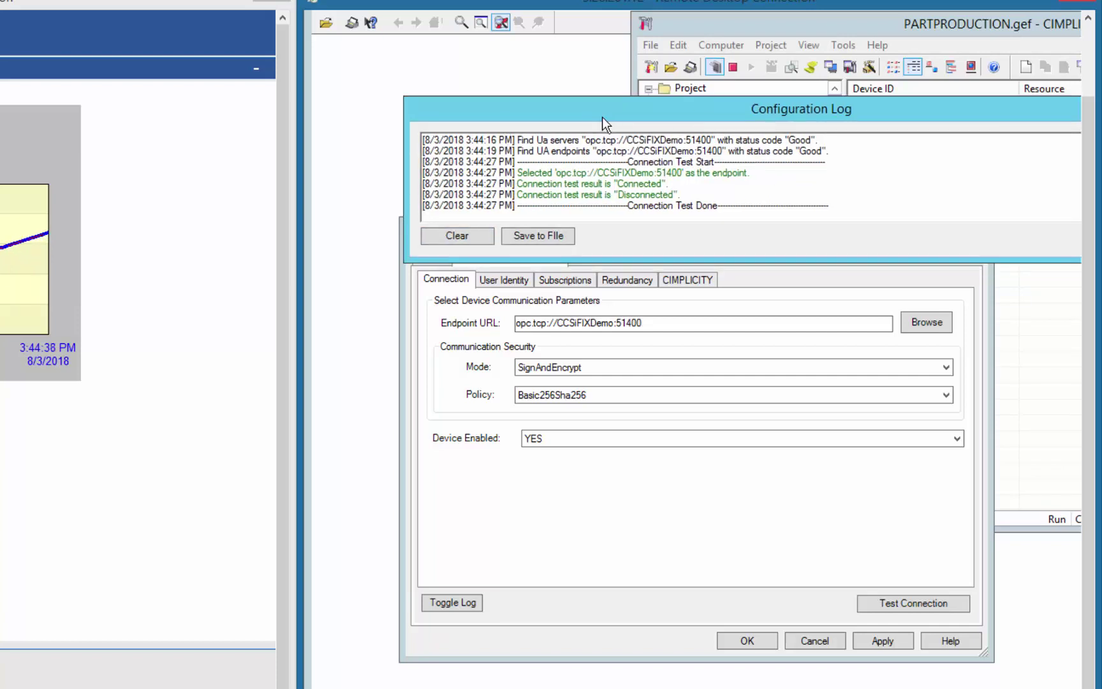
{"action": "left_click_drag", "start_coordinate": [444, 114], "coordinate": [289, 113]}
{"action": "left_click", "coordinate": [956, 237]}
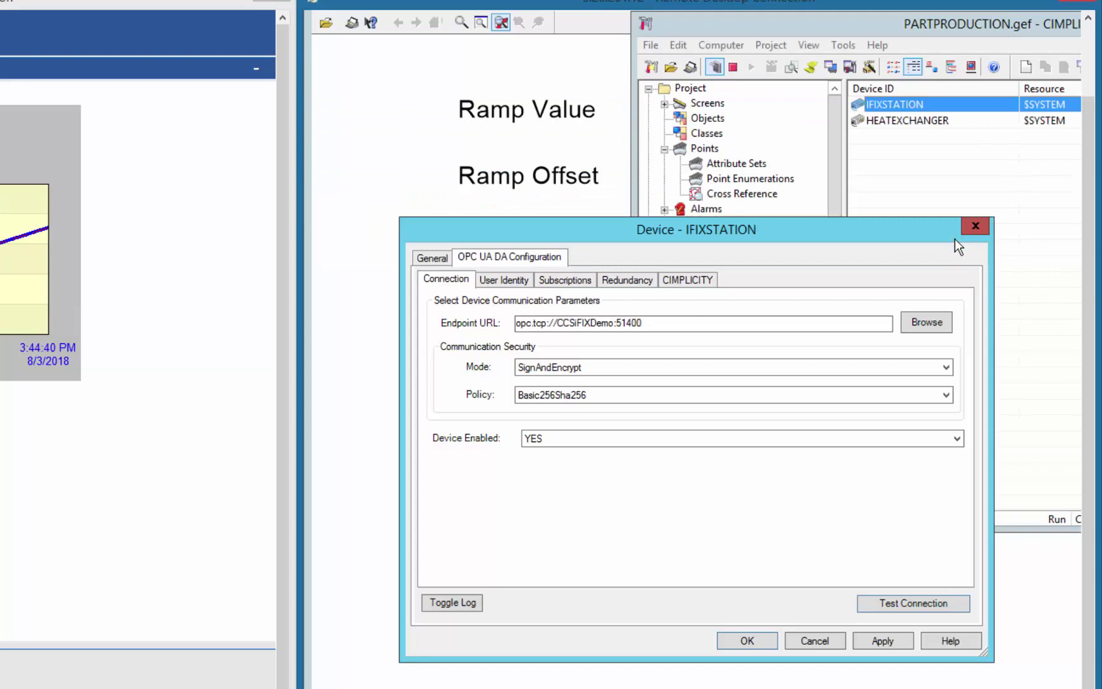
{"action": "left_click", "coordinate": [758, 637]}
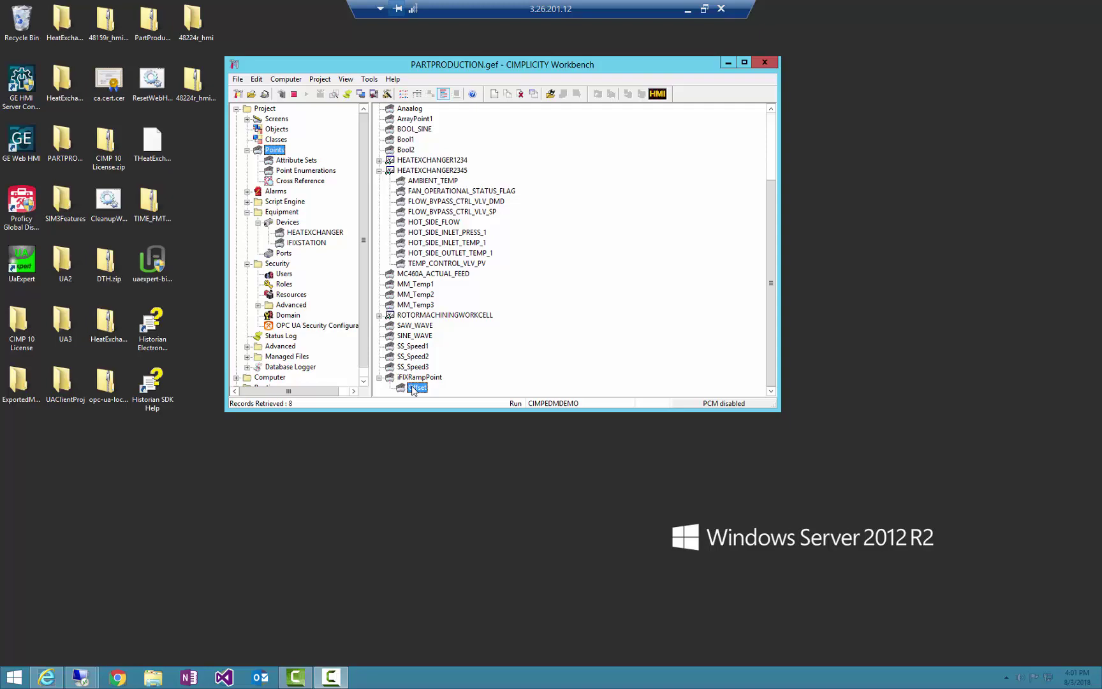
Step: Open the iFIXRampPoint.Offset point properties and browse the iFIX server for its NodeId
{"action": "double_click", "coordinate": [415, 389]}
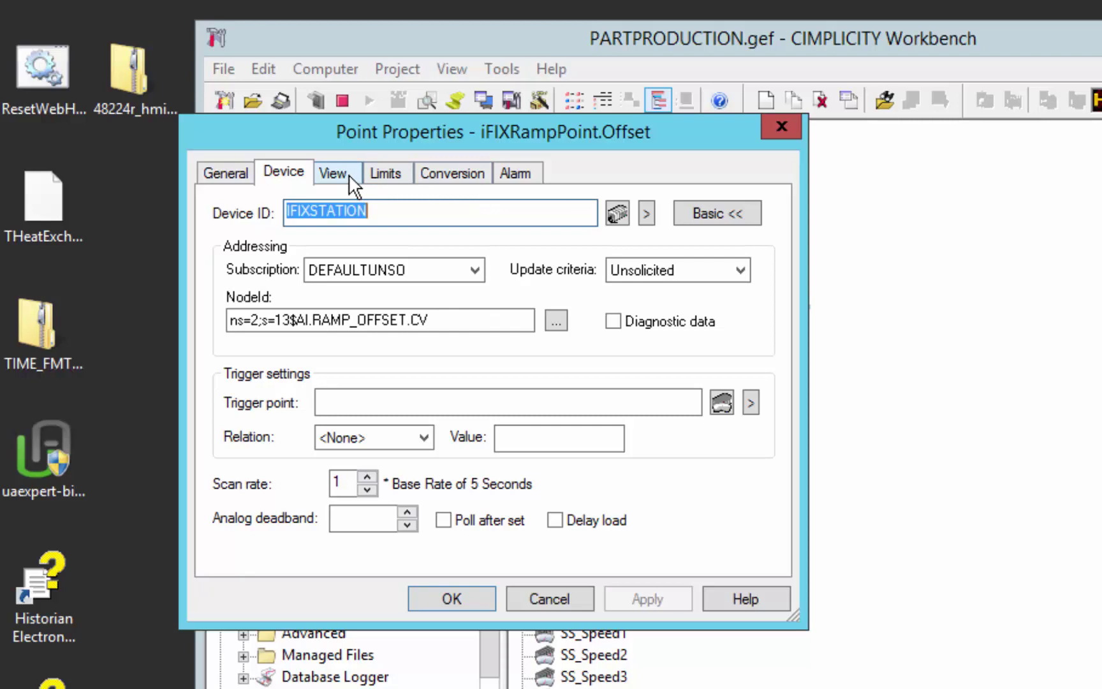
{"action": "left_click", "coordinate": [559, 324]}
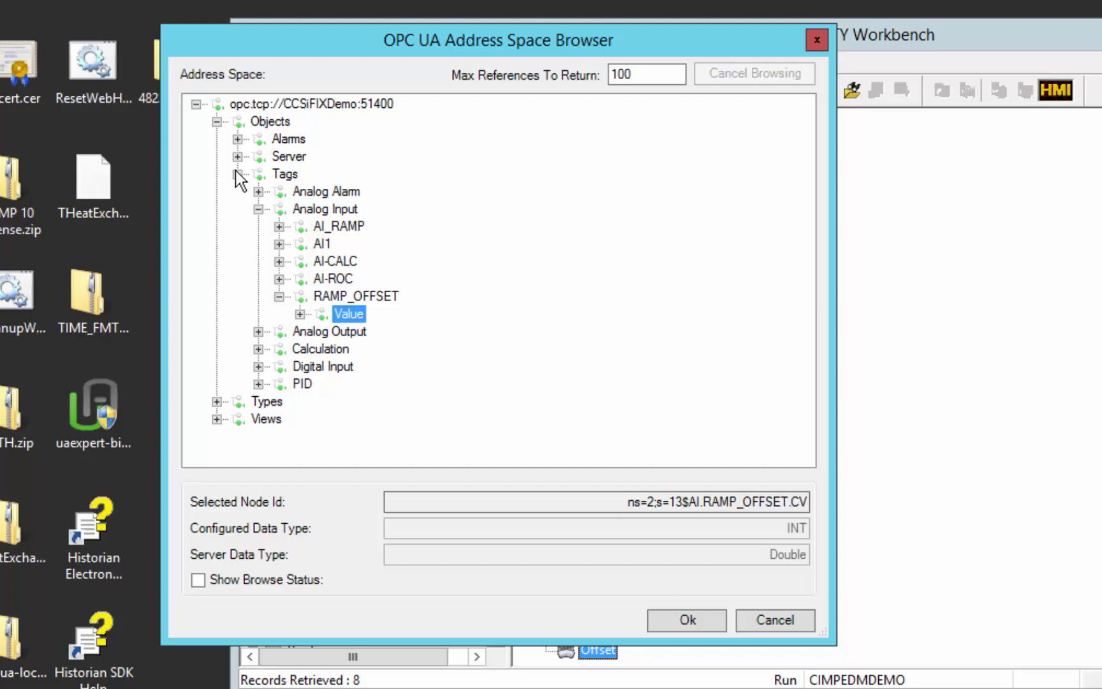
Step: Select Tags > Analog Input > RAMP_OFFSET > Value as the Offset point's node and save
{"action": "left_click", "coordinate": [258, 208]}
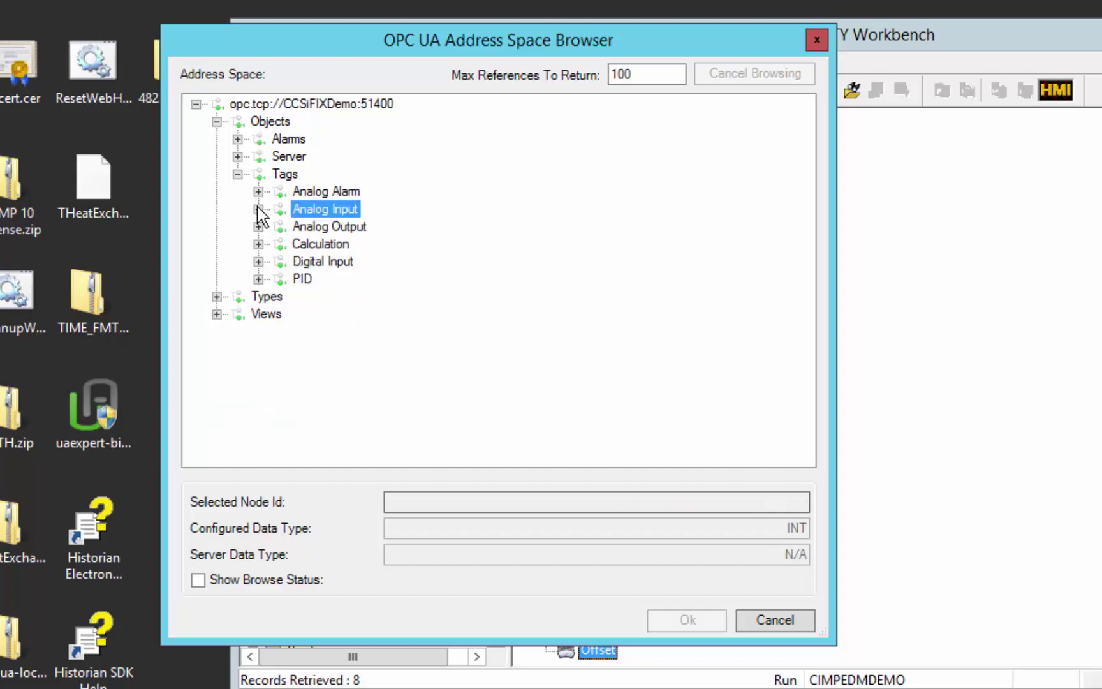
{"action": "left_click", "coordinate": [314, 193]}
{"action": "left_click", "coordinate": [318, 213]}
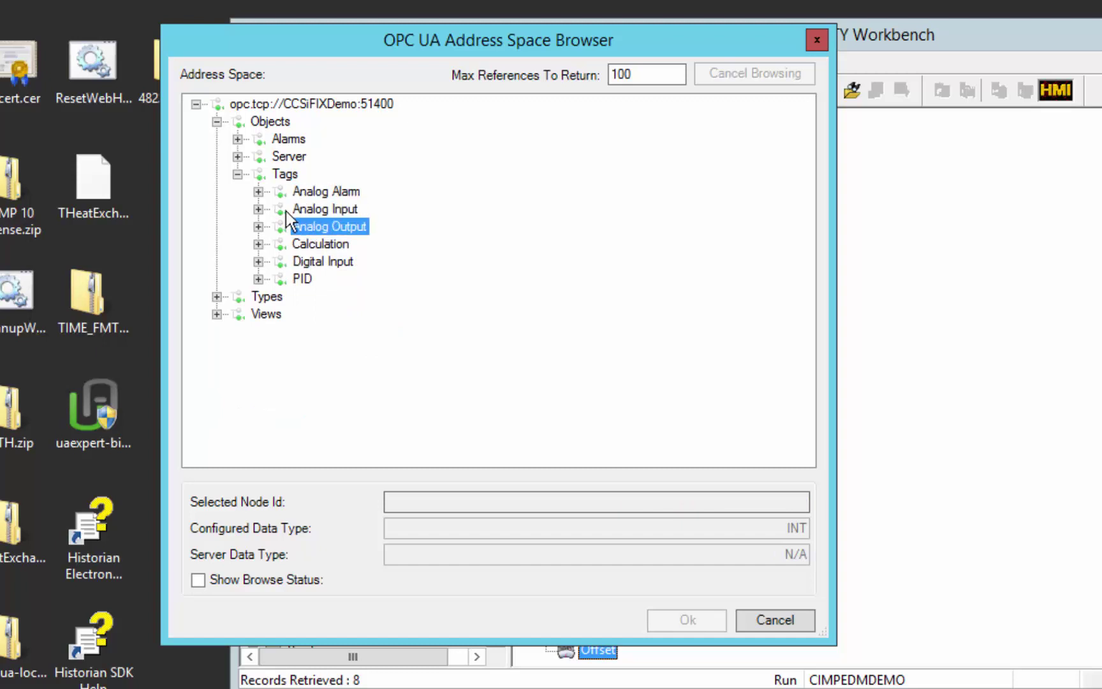
{"action": "left_click", "coordinate": [266, 212]}
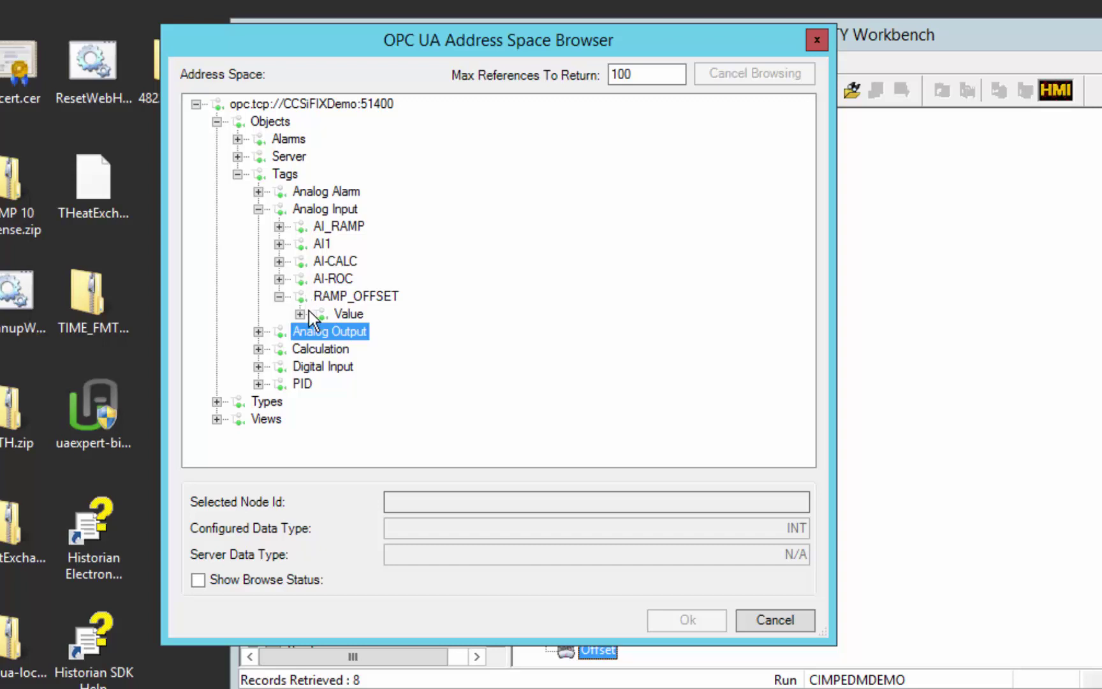
{"action": "left_click", "coordinate": [354, 315]}
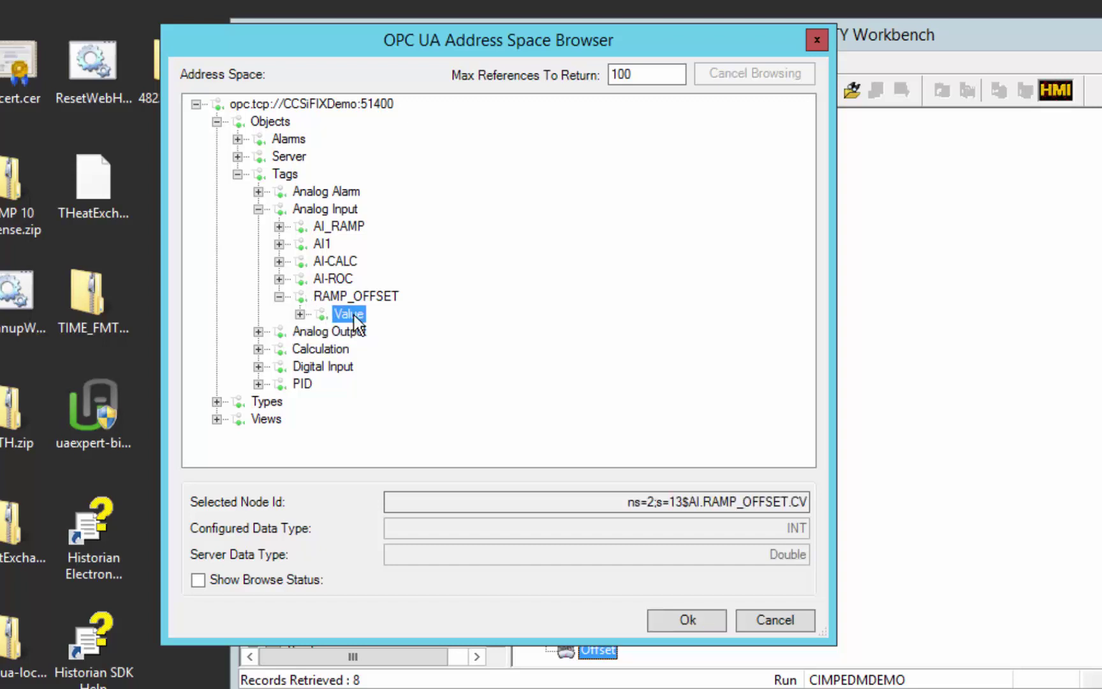
{"action": "left_click", "coordinate": [301, 316]}
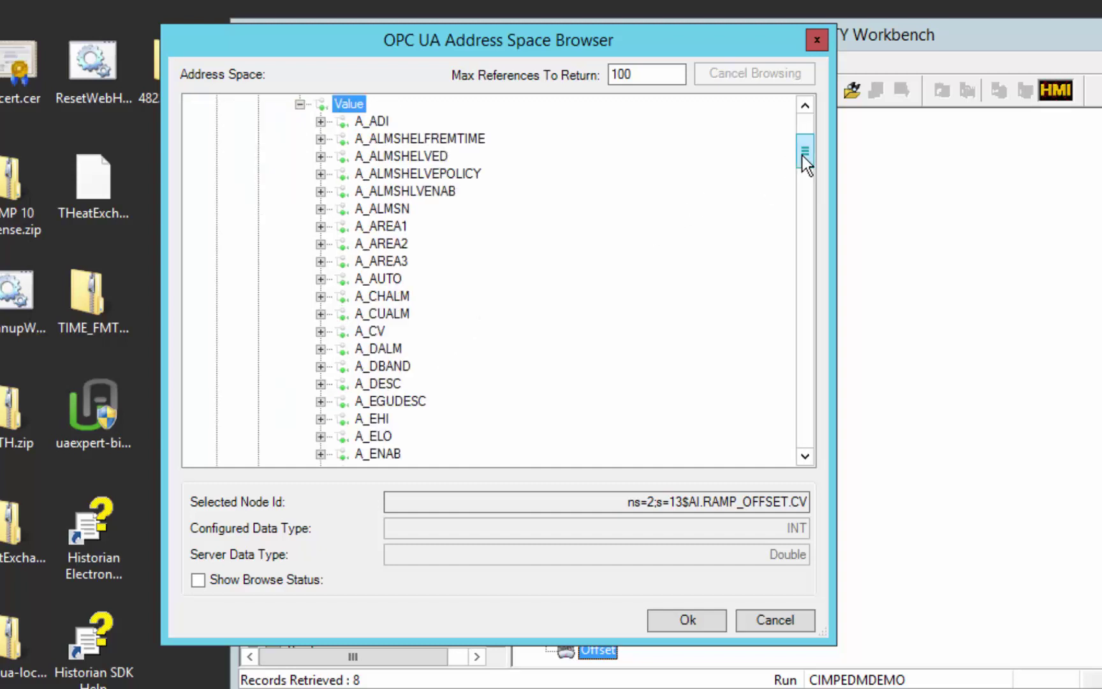
{"action": "left_click_drag", "start_coordinate": [802, 172], "coordinate": [803, 128]}
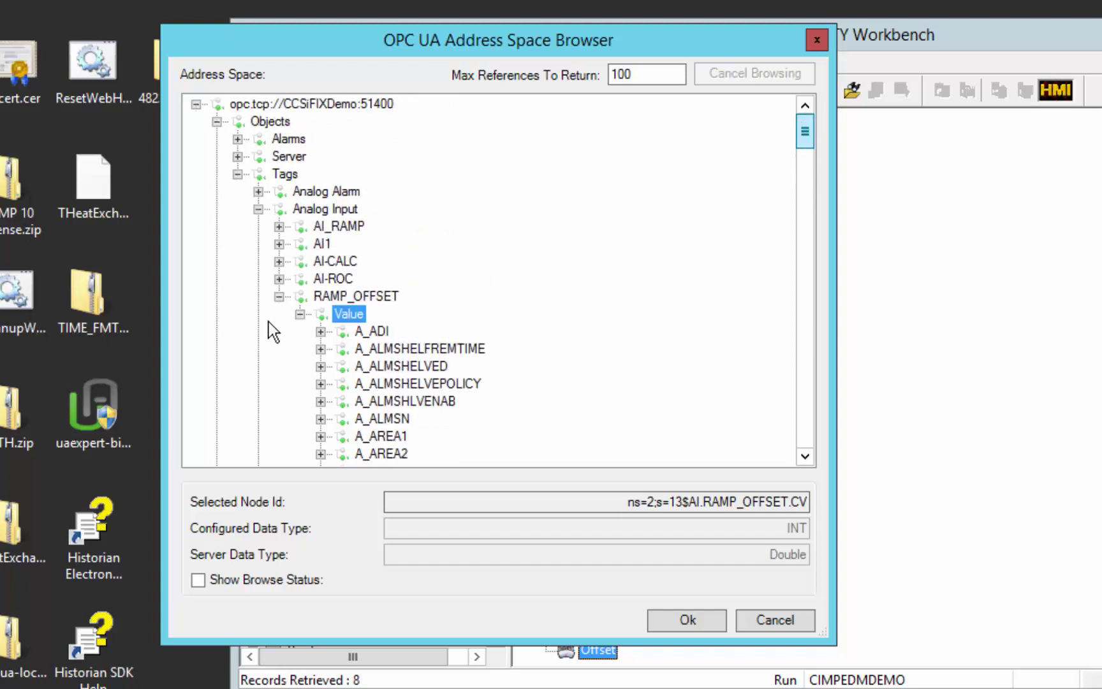
{"action": "left_click", "coordinate": [300, 313]}
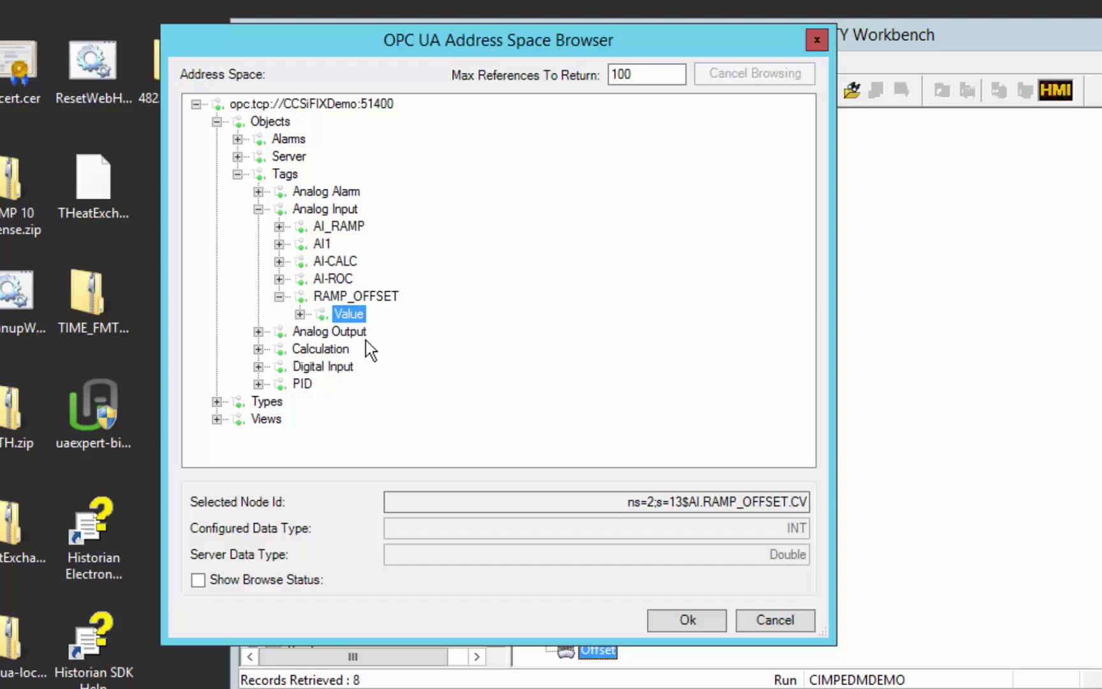
{"action": "left_click", "coordinate": [685, 621]}
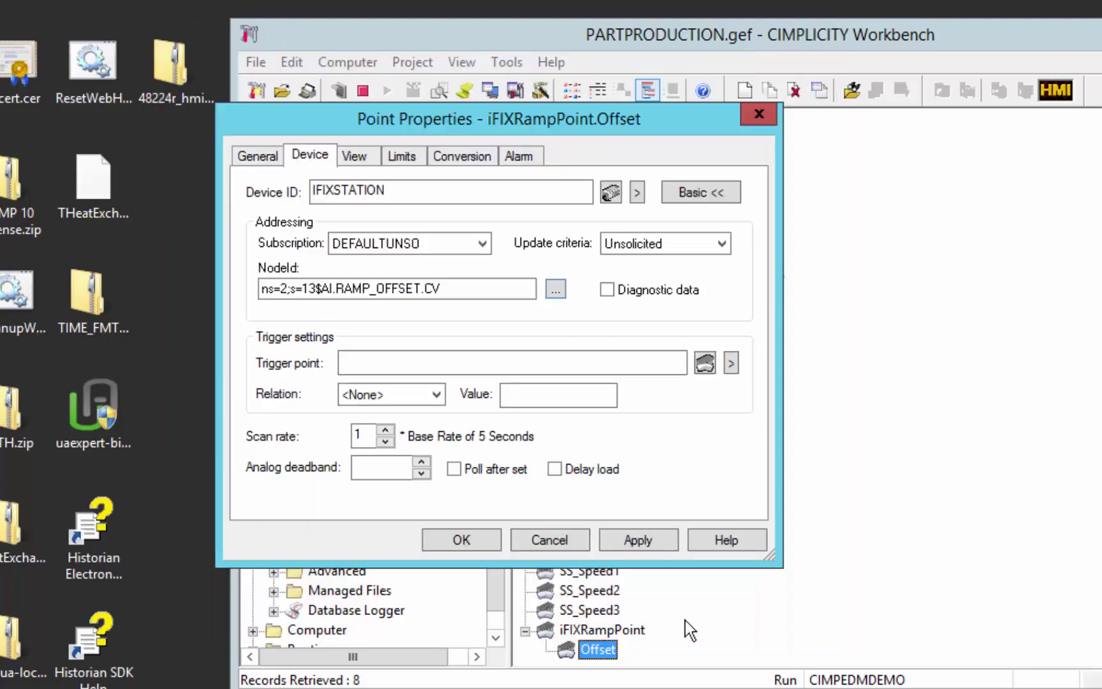
{"action": "left_click", "coordinate": [477, 540]}
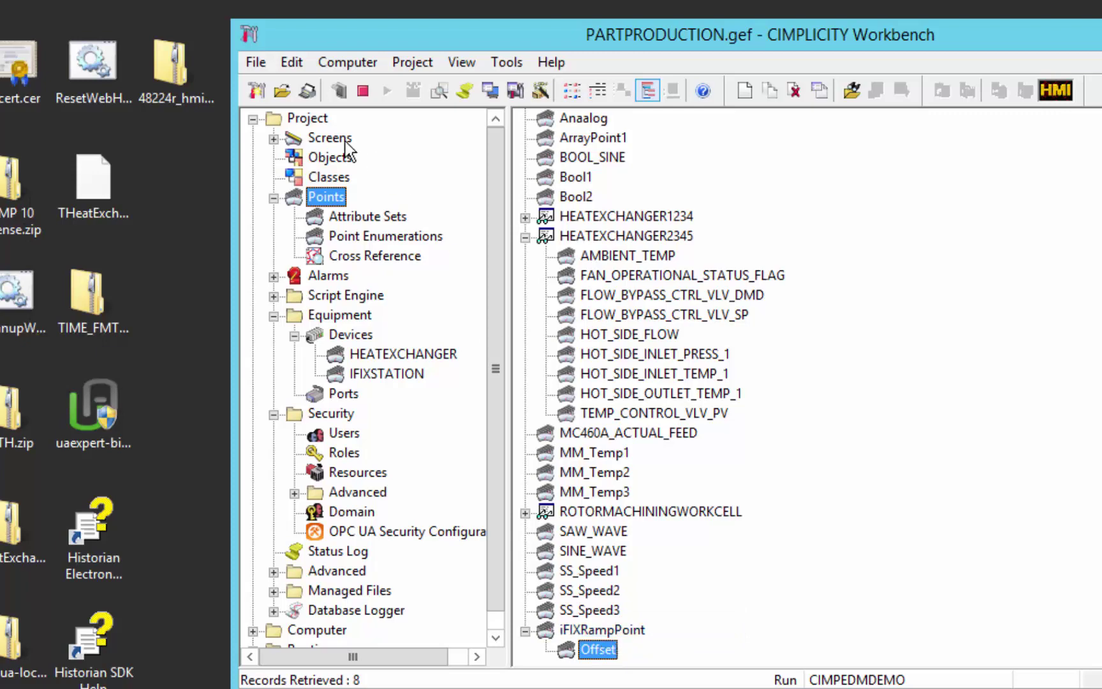
Step: Run iFIXRampValue.cim, snap the iFIX and CIMPLICITY sessions side by side, and maximize CimView
{"action": "left_click", "coordinate": [326, 138]}
{"action": "left_click", "coordinate": [435, 160]}
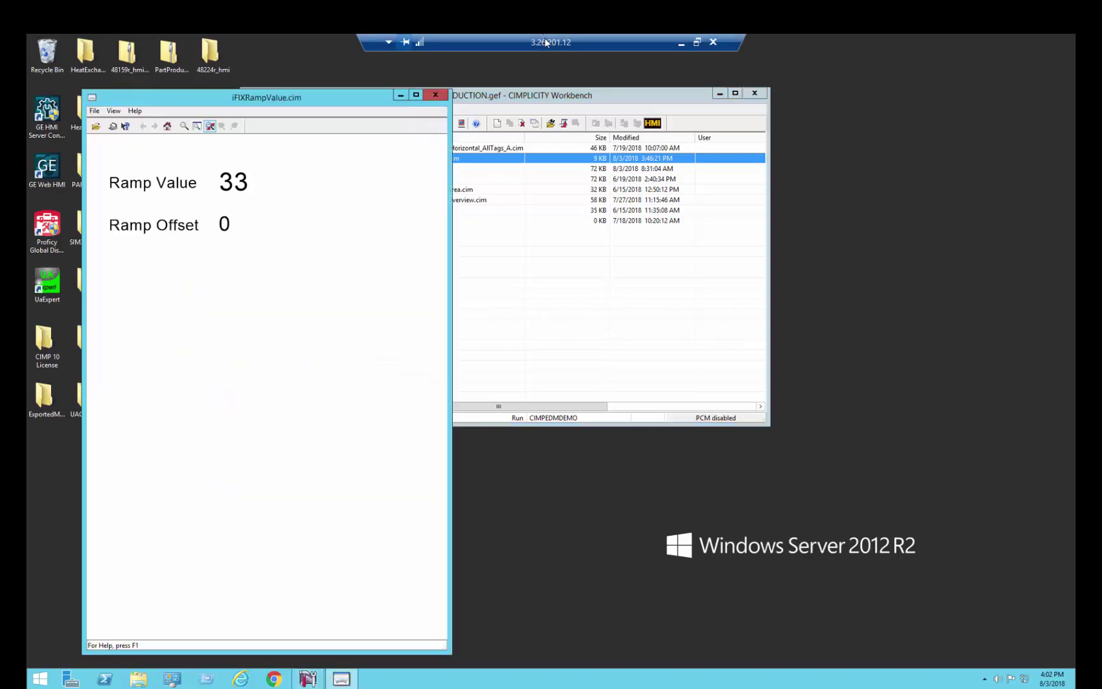
{"action": "double_click", "coordinate": [545, 38]}
{"action": "key", "text": "super+Right"}
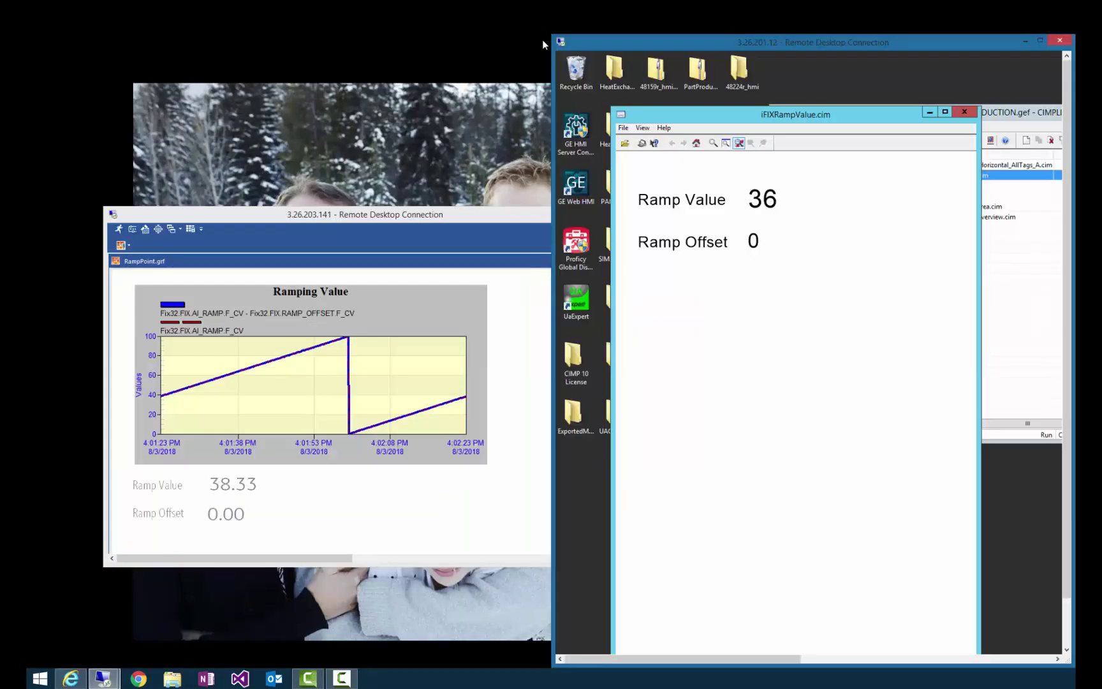
{"action": "left_click", "coordinate": [346, 214]}
{"action": "key", "text": "super+Left"}
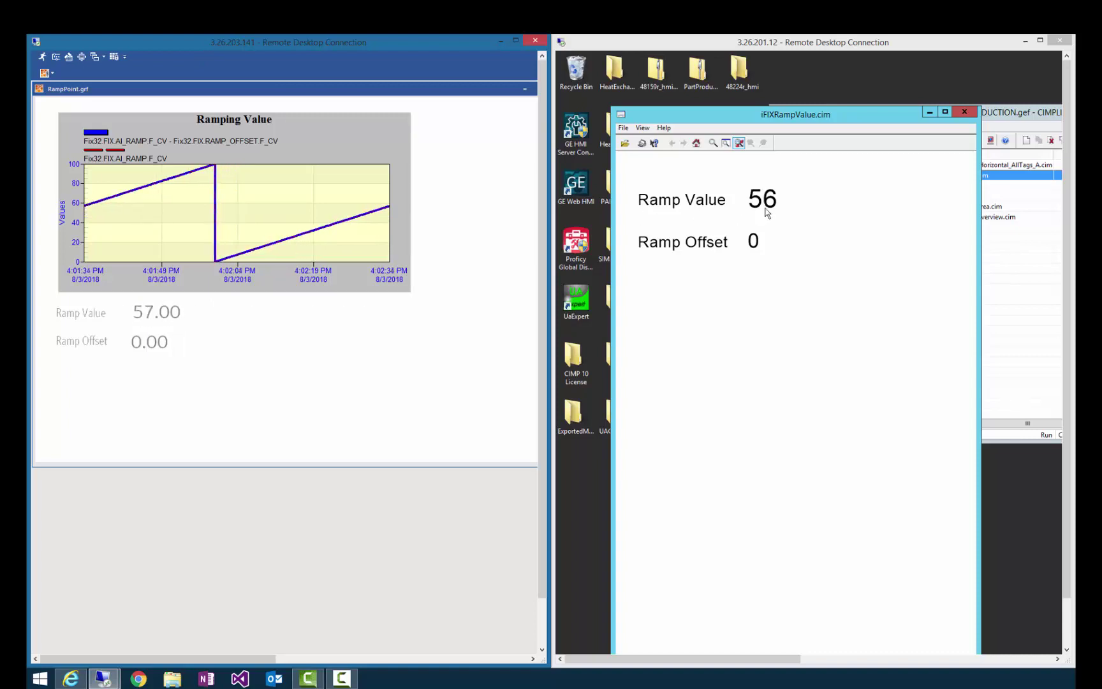
{"action": "double_click", "coordinate": [807, 121]}
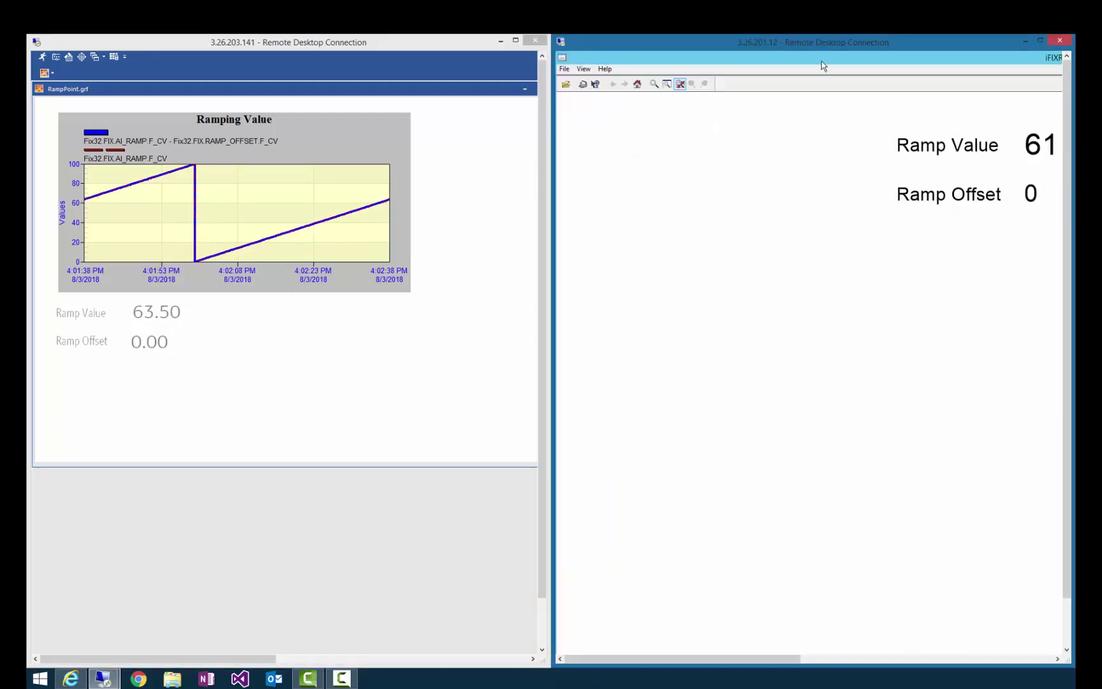
Step: Restore the maximized iFIXRampValue CimView window to a smaller size
{"action": "mouse_move", "coordinate": [821, 60]}
{"action": "left_mouse_down"}
{"action": "mouse_move", "coordinate": [802, 118]}
{"action": "mouse_move", "coordinate": [761, 60]}
{"action": "left_mouse_up"}
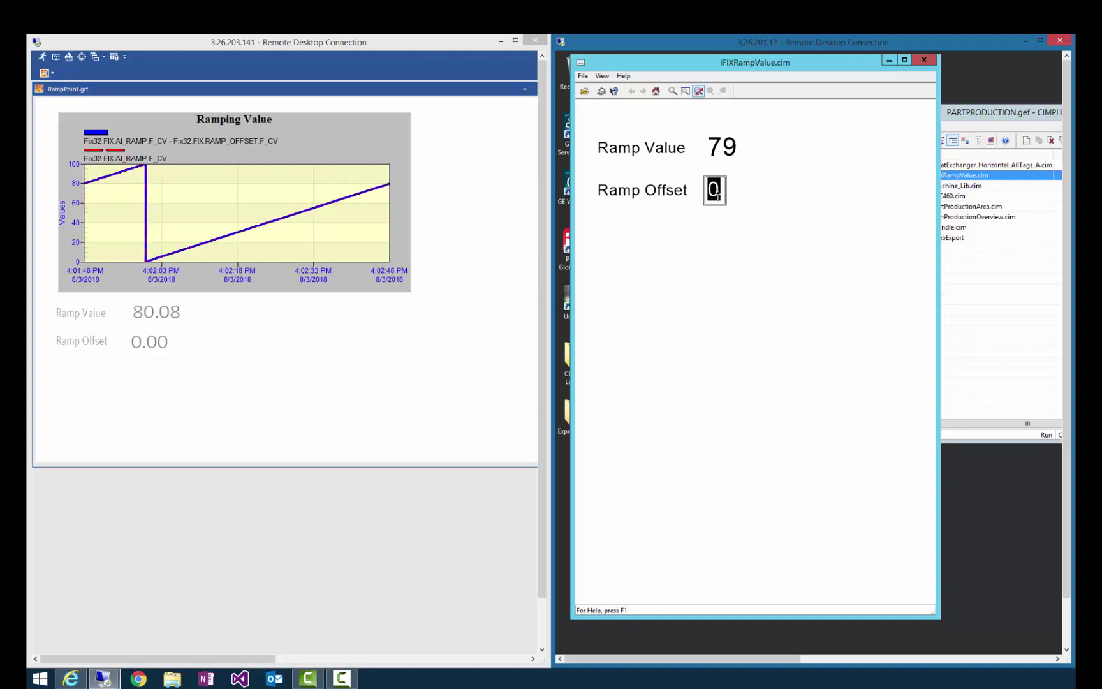
{"action": "type", "text": "1.2"}
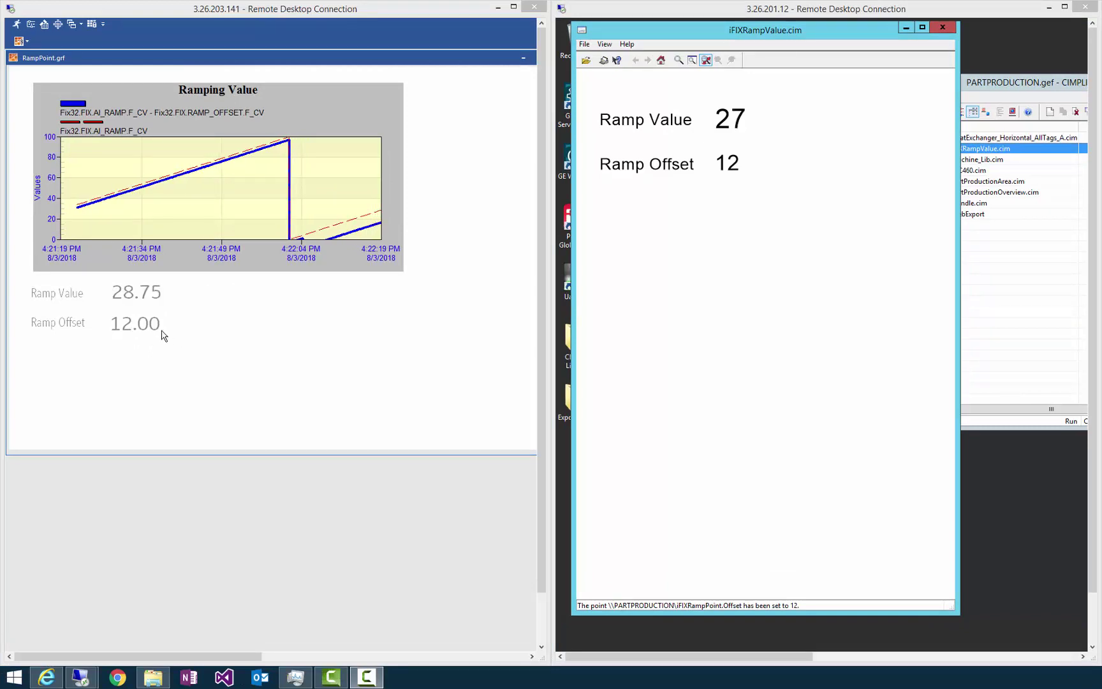
Step: Set the RampPoint picture's Ramp Offset field to 4
{"action": "left_click", "coordinate": [138, 327]}
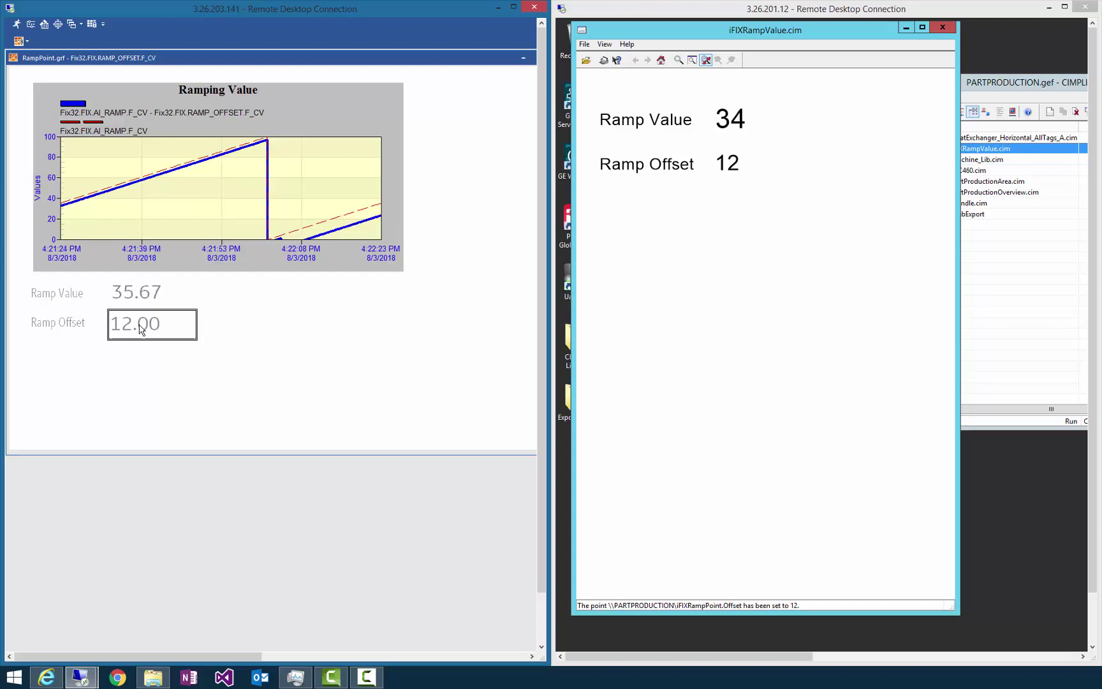
{"action": "type", "text": "4"}
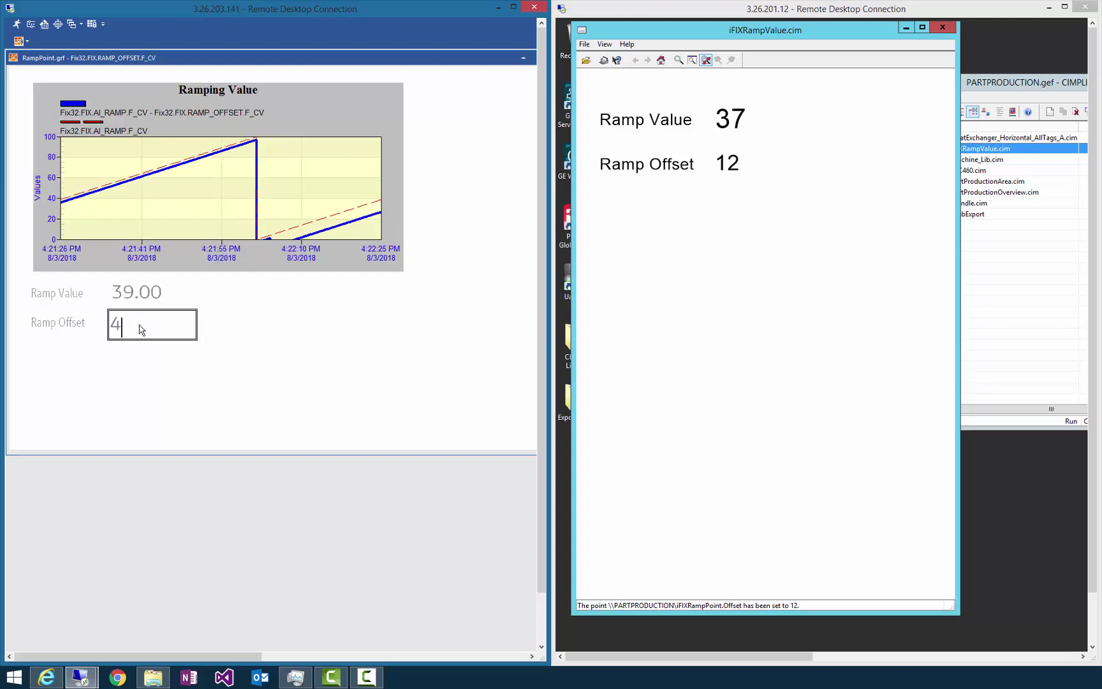
{"action": "key", "text": "Return"}
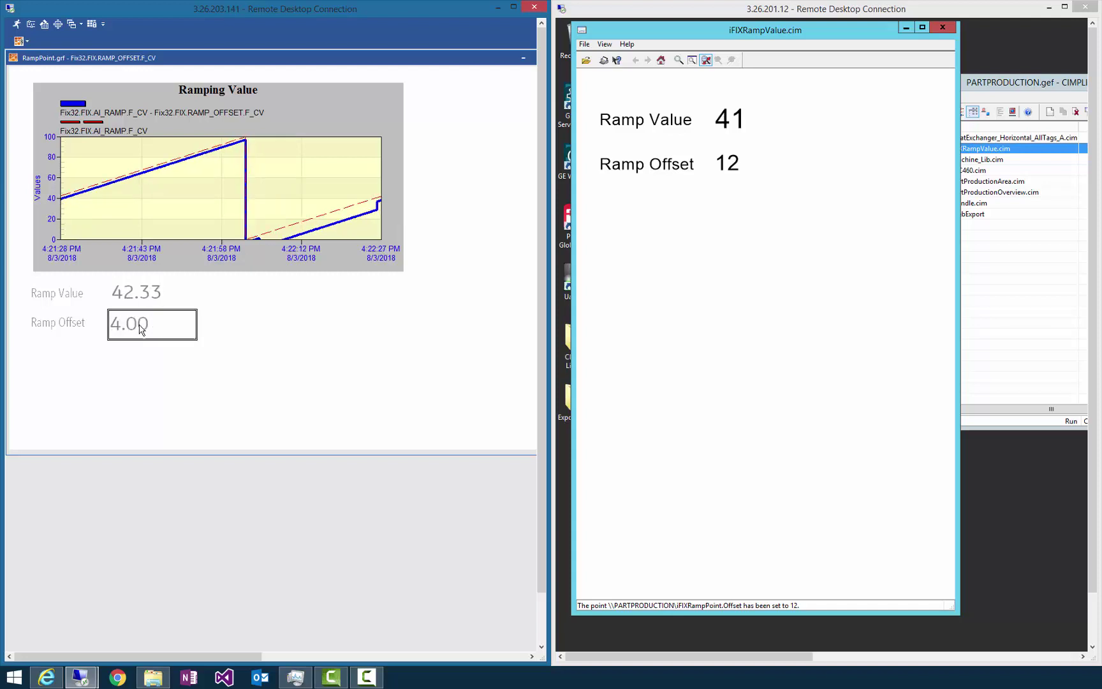